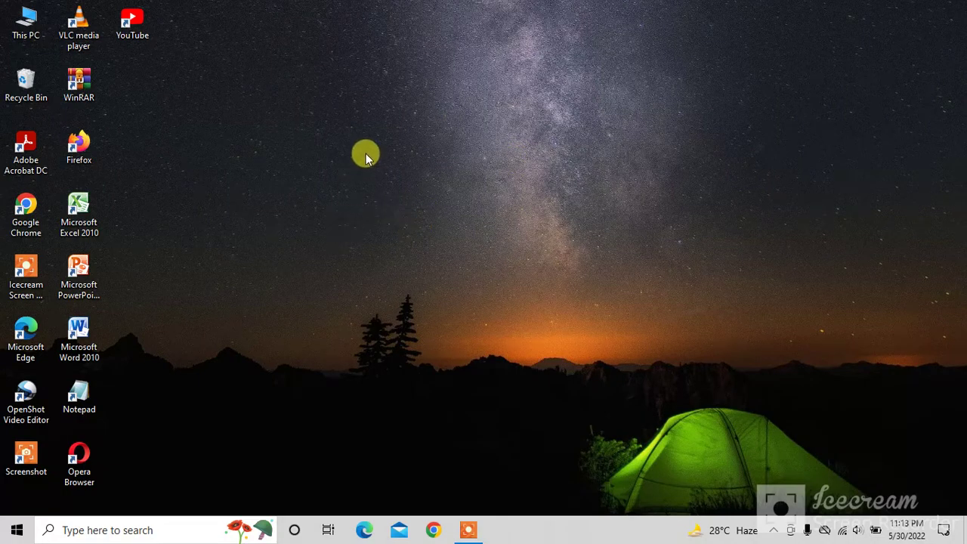
Step: Launch Google Chrome from its desktop icon
double_click(23, 203)
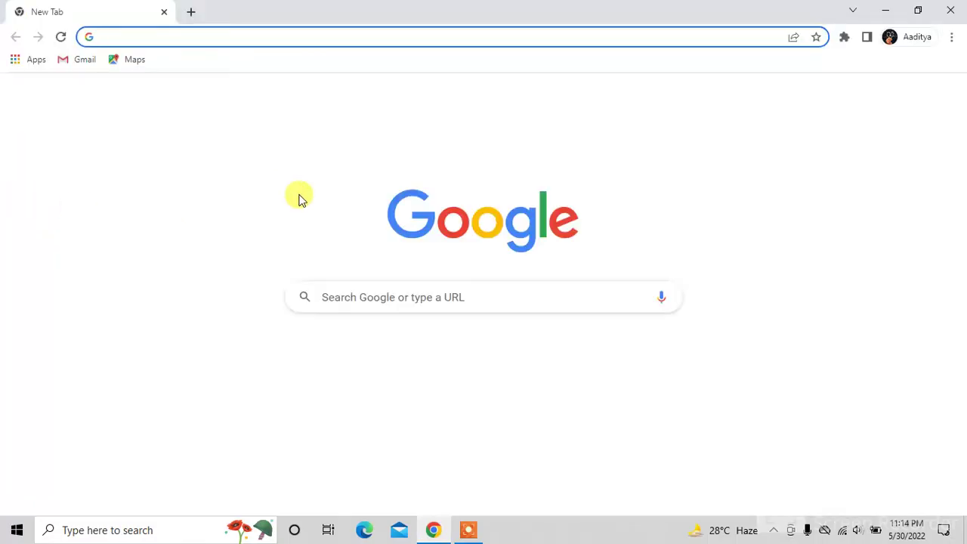
Step: Enter the router address 192.168.18.1 in Chrome and load the router login page
click(456, 295)
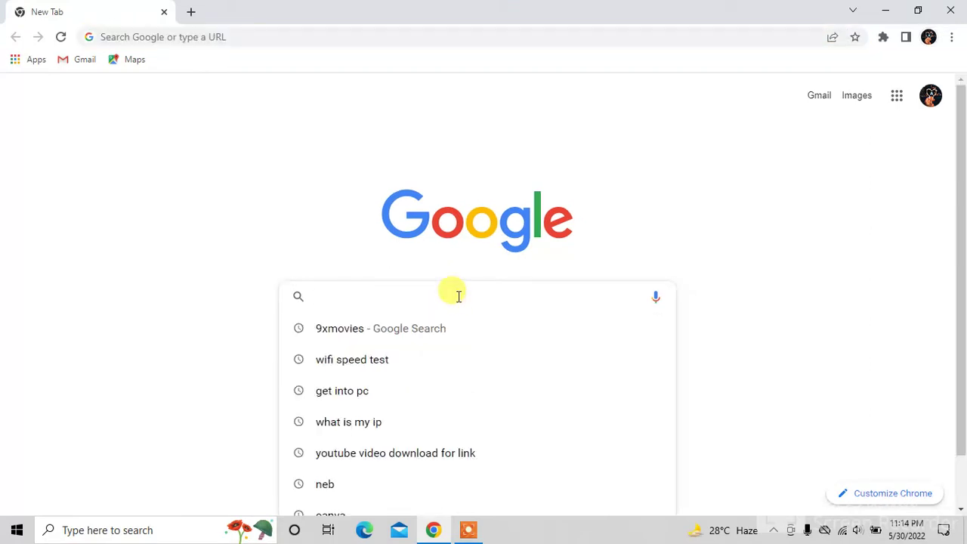
text(1)
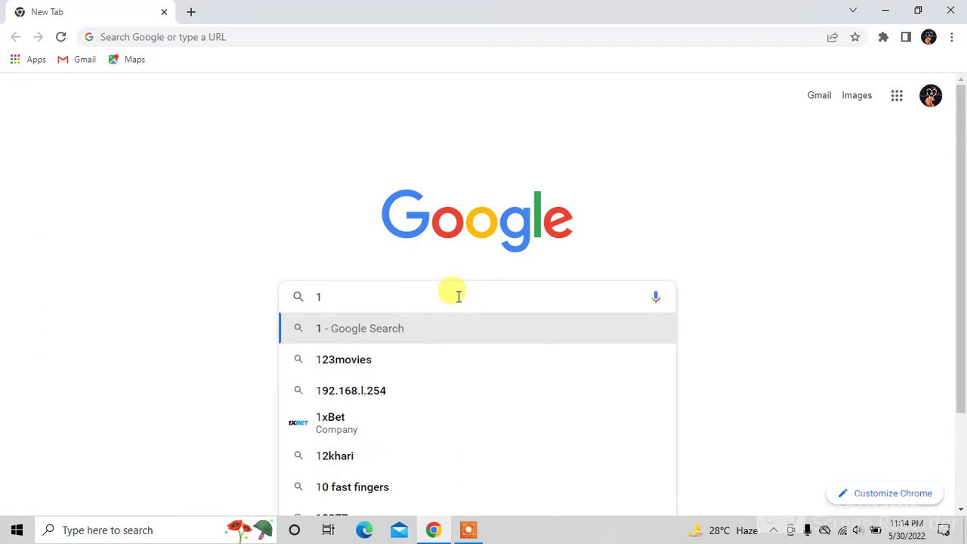
text(92.)
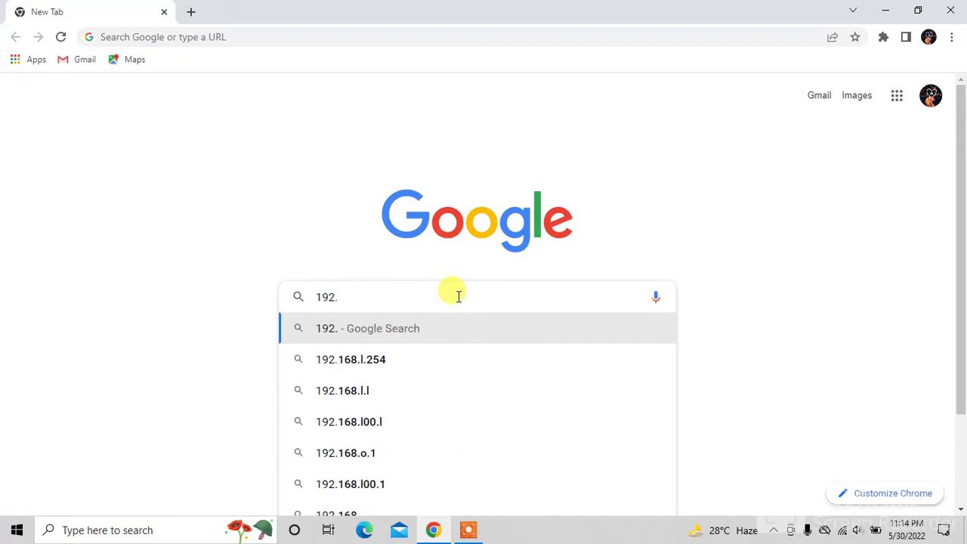
text(168.)
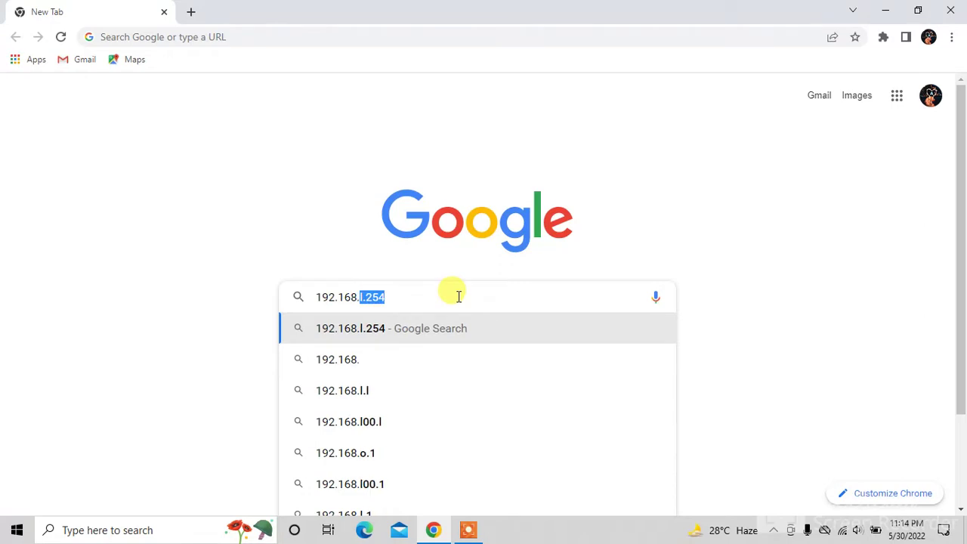
text(18)
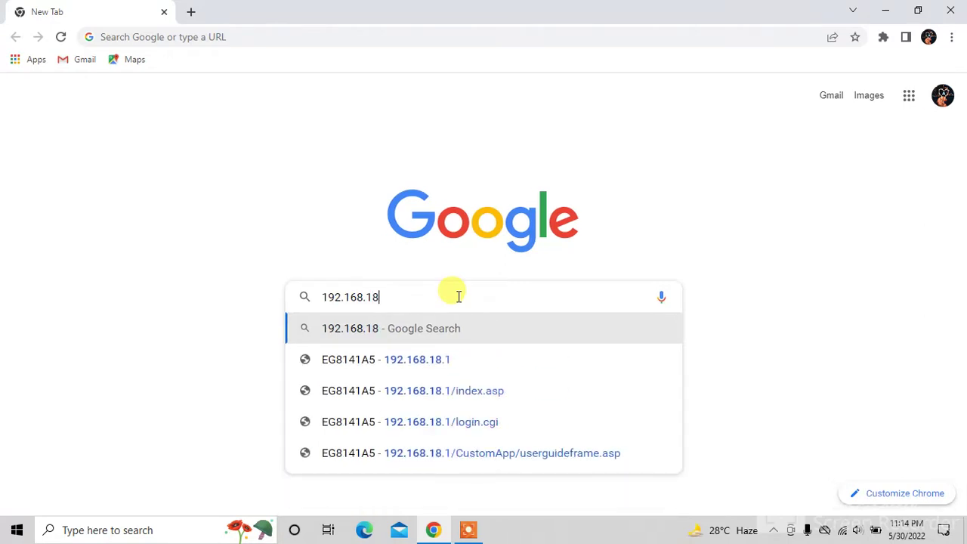
text(,,)
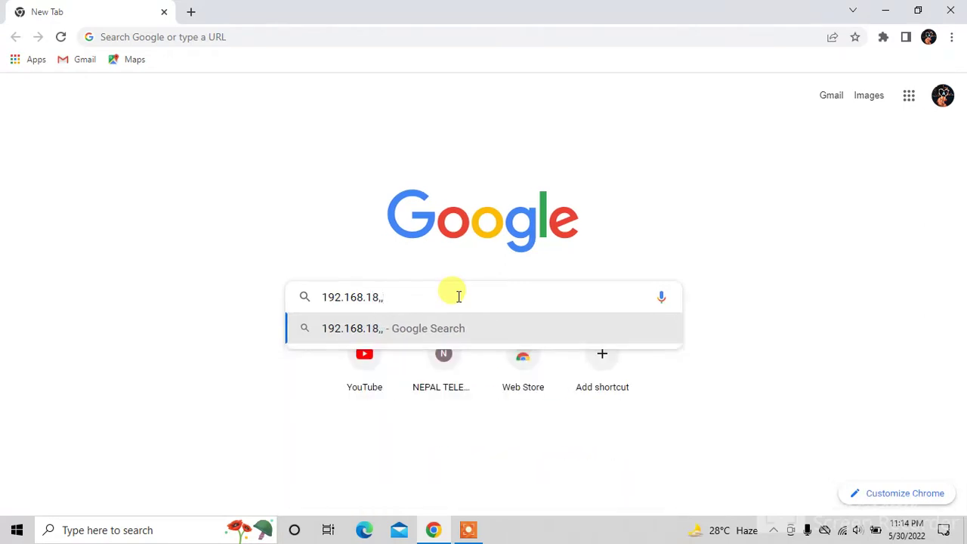
key(BackSpace)
key(BackSpace)
text(.)
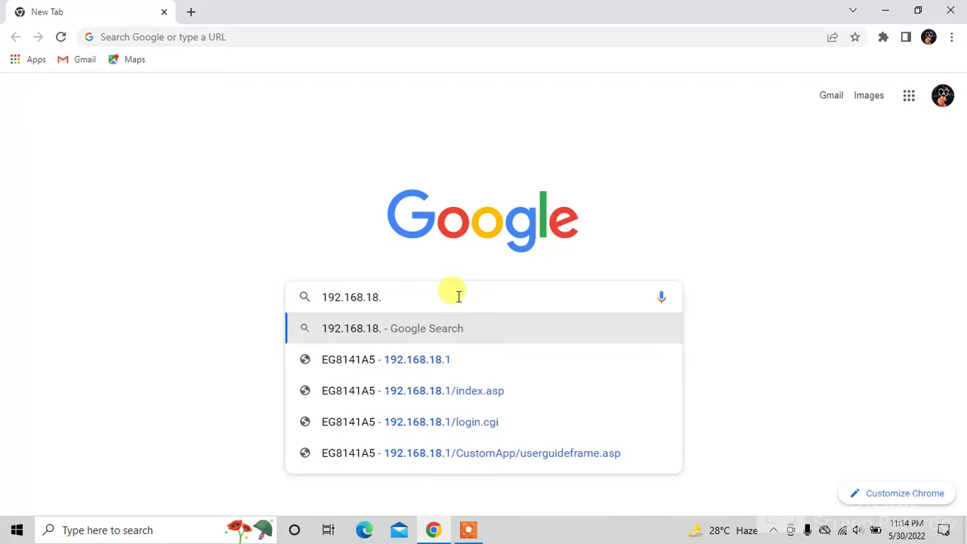
text(1)
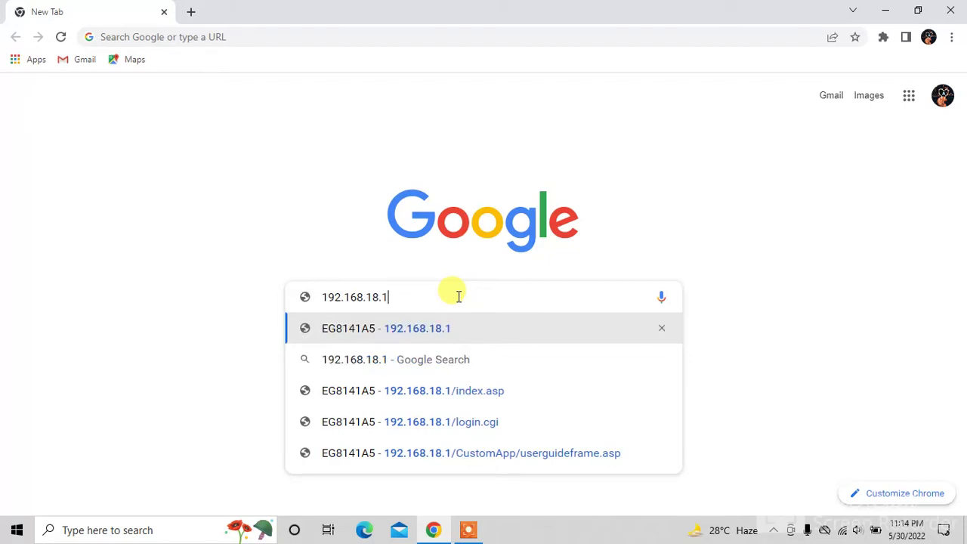
key(Return)
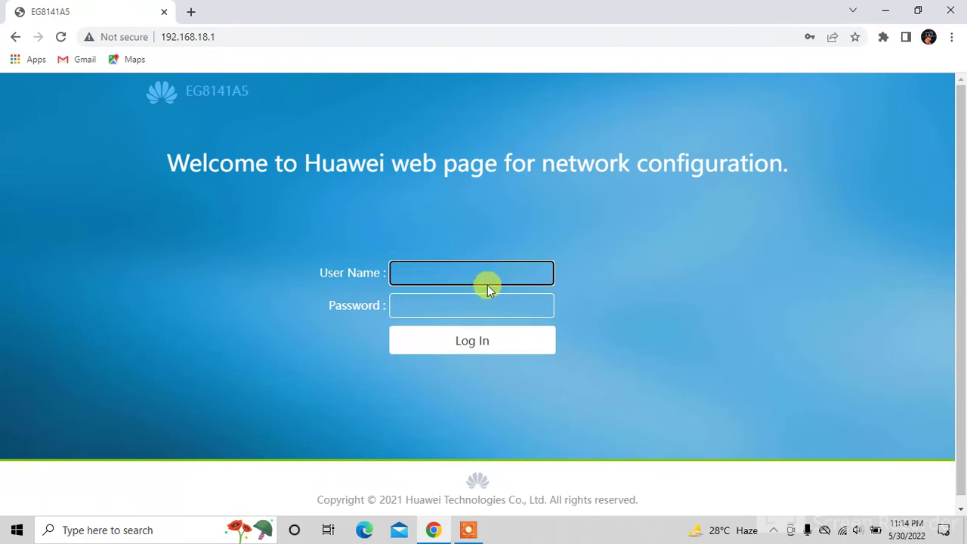
Step: Log in to the router with the admin user name and password
click(455, 276)
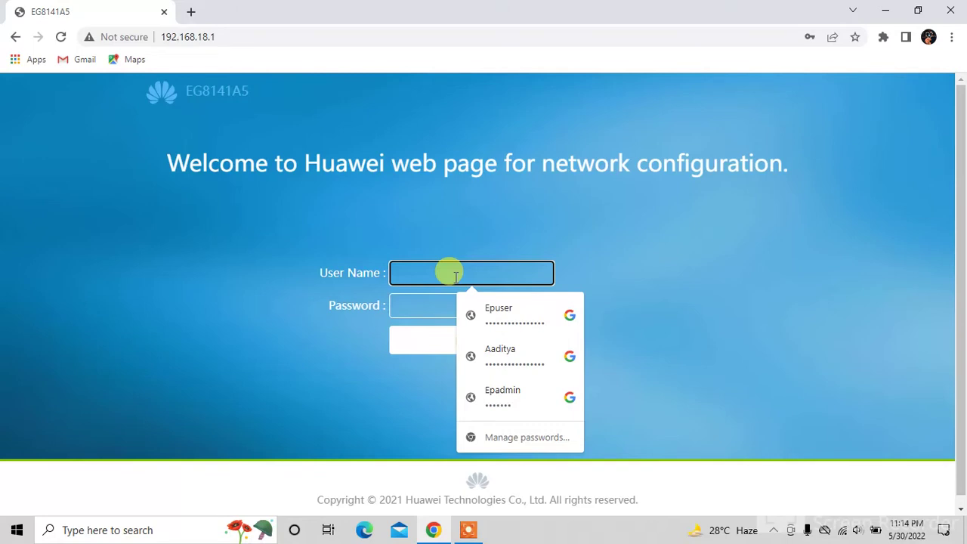
text(E)
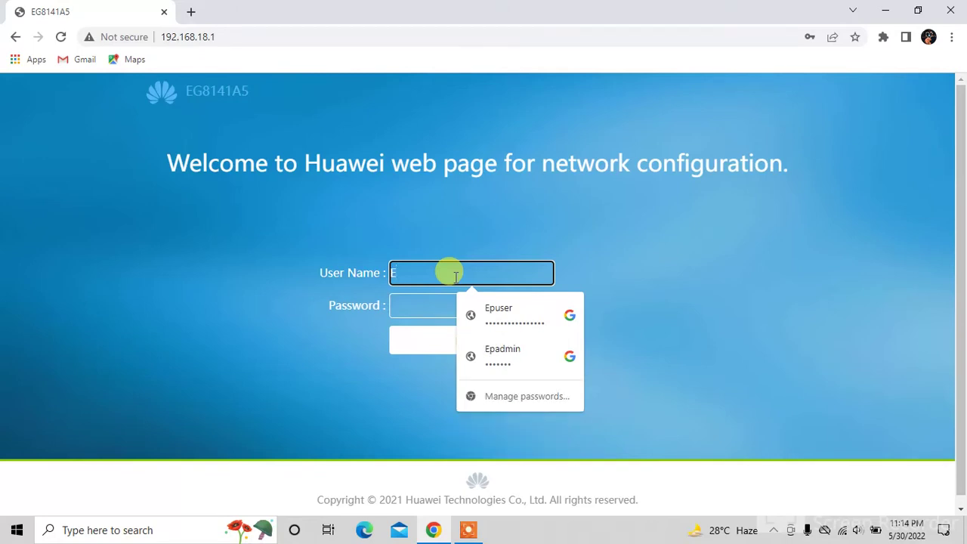
text(pa)
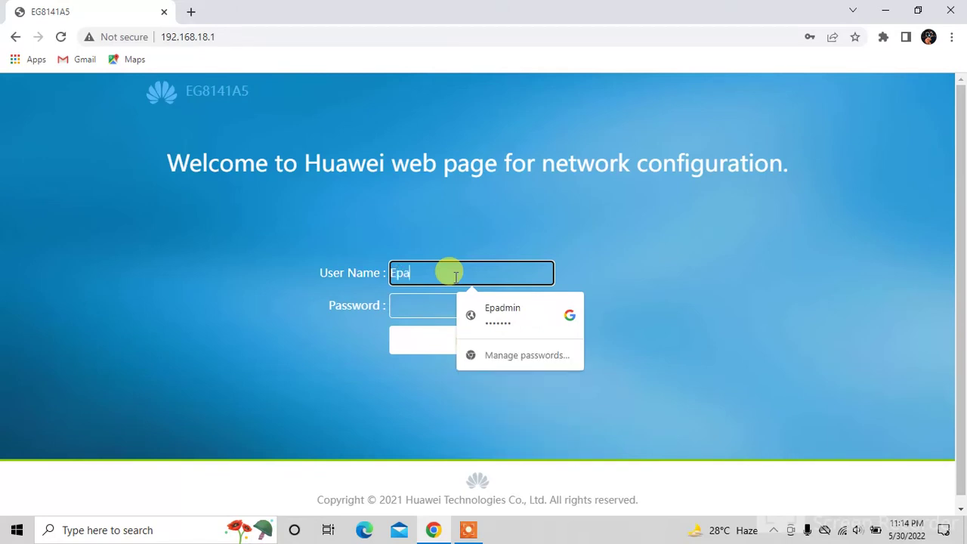
text(dmin)
click(407, 304)
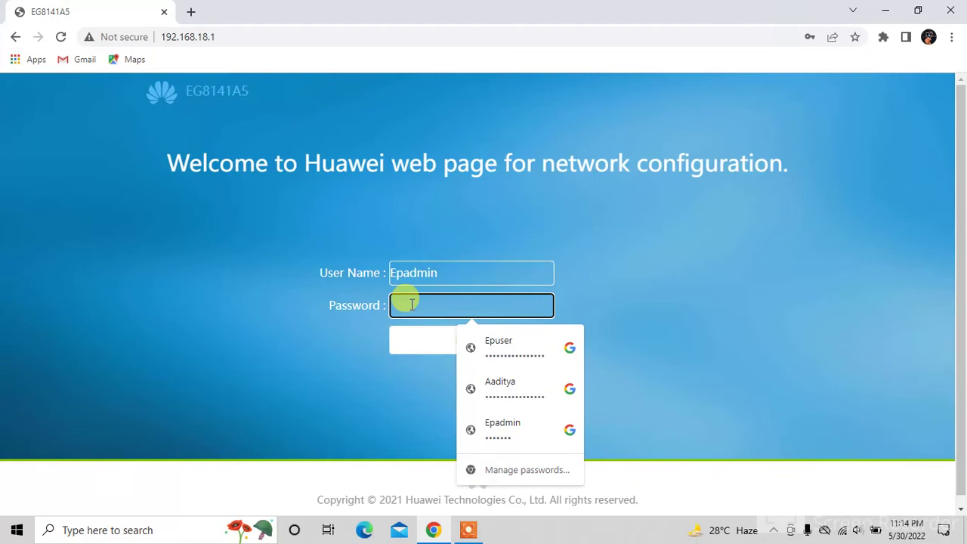
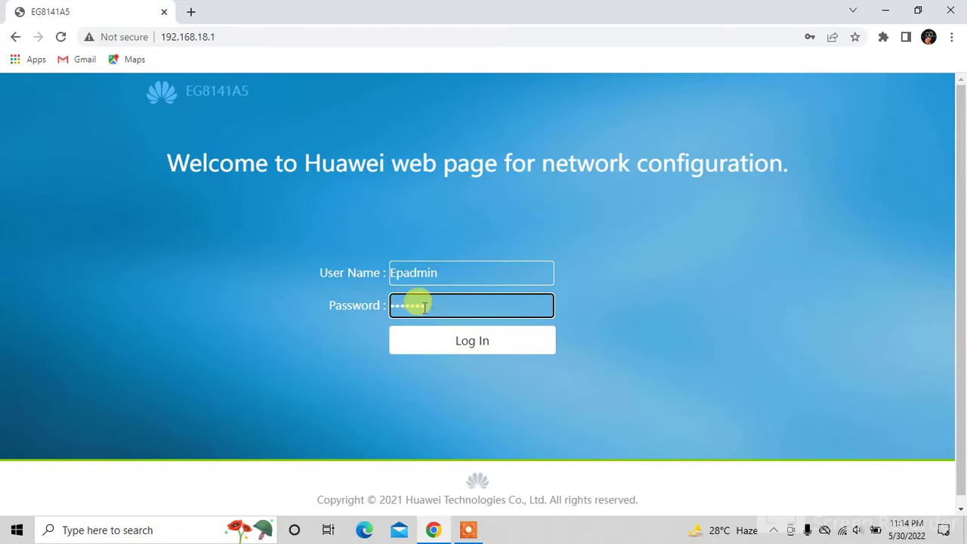
click(462, 349)
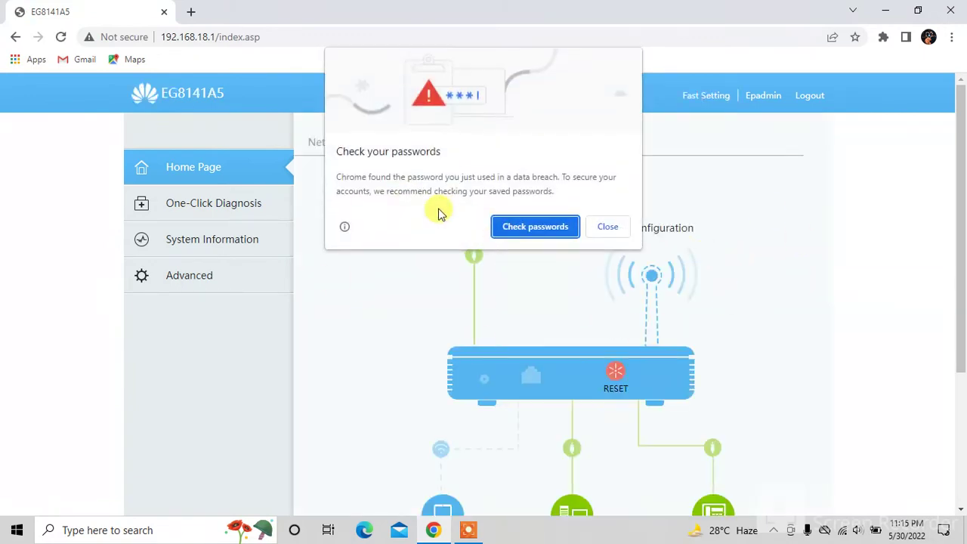
Step: Dismiss Chrome's password warning and open Advanced > WLAN to reach WLAN Basic Configuration
click(607, 227)
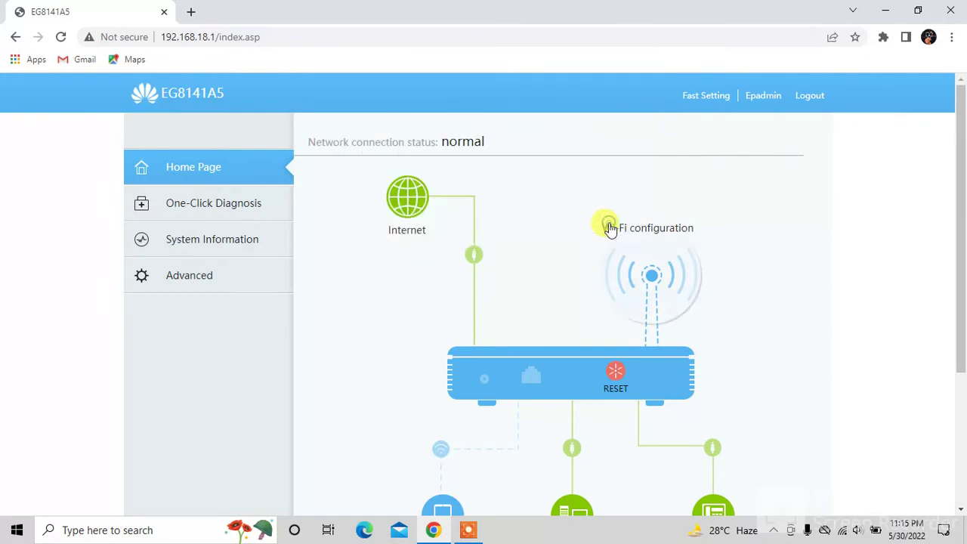
click(193, 285)
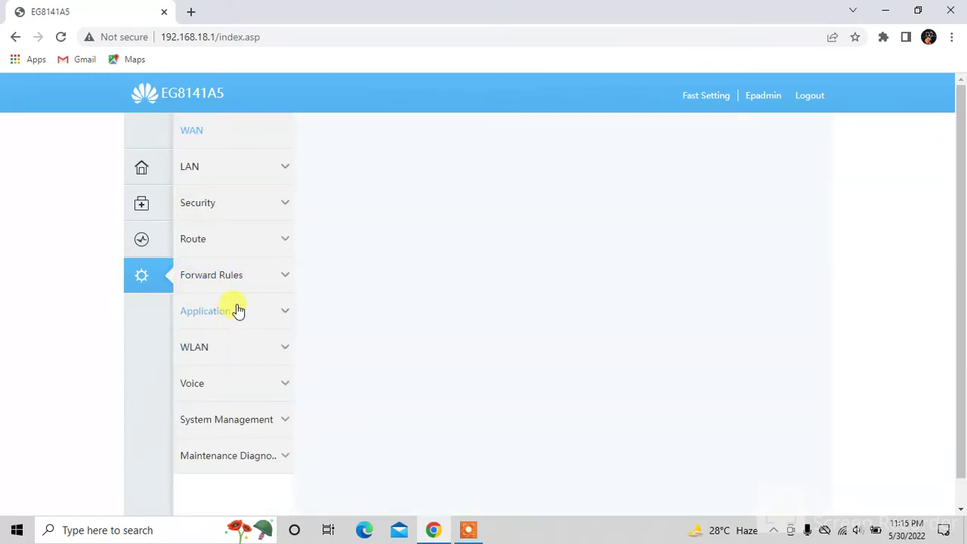
click(268, 353)
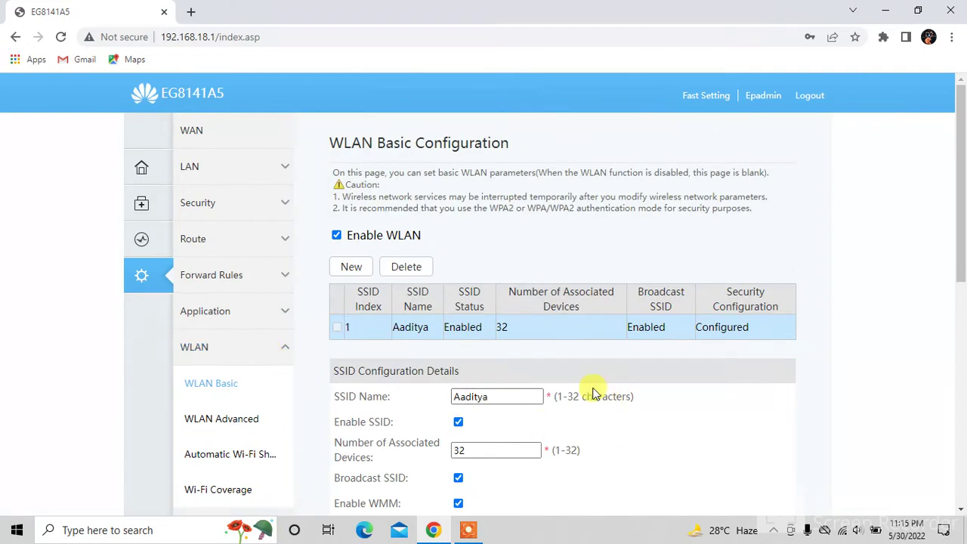
Step: Replace the old WPA PreSharedKey with a new key and apply the WLAN settings
scroll(594, 391, down, 2)
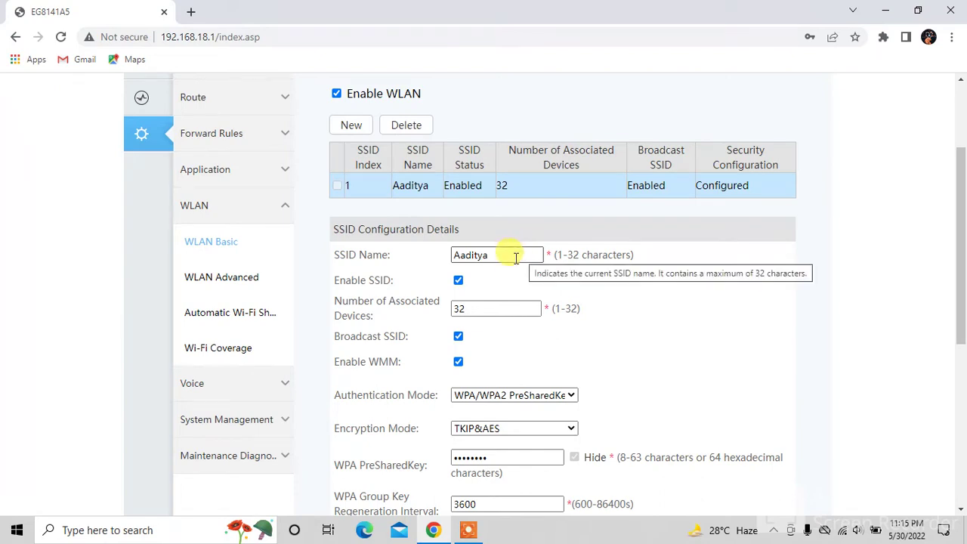
scroll(639, 362, down, 1)
scroll(639, 363, down, 3)
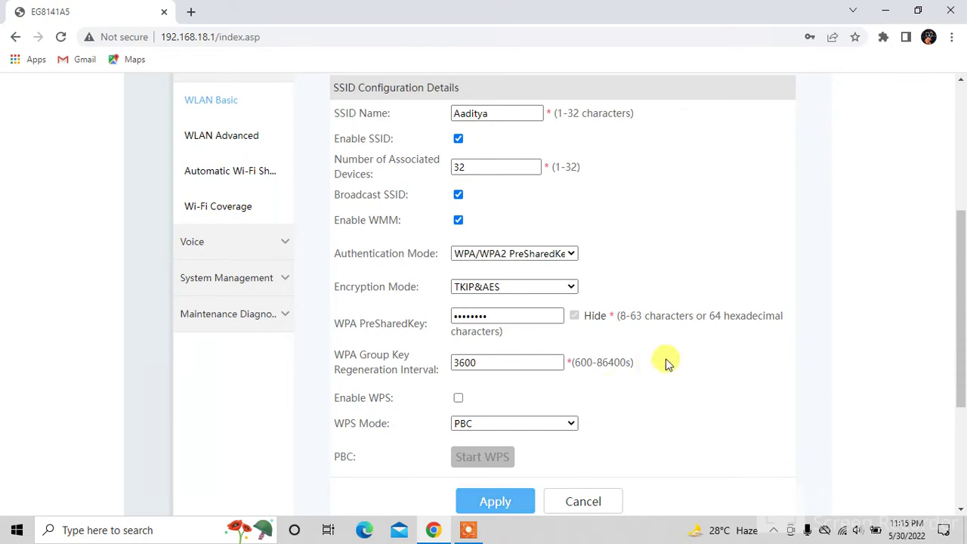
scroll(658, 366, up, 2)
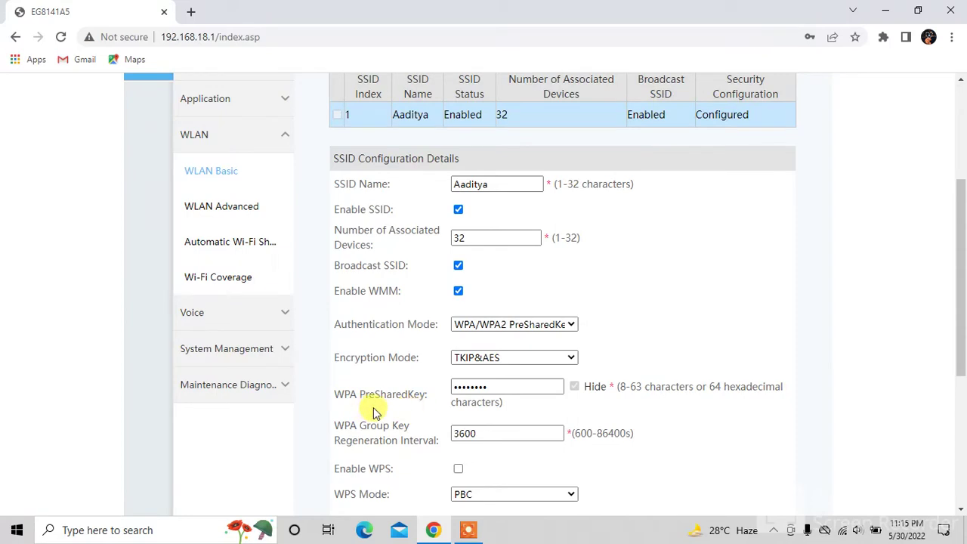
click(491, 387)
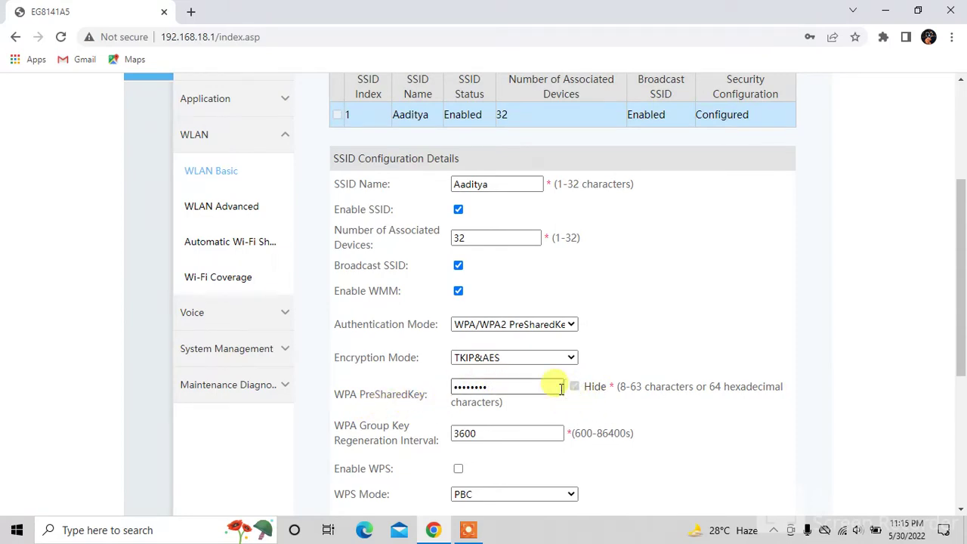
click(533, 387)
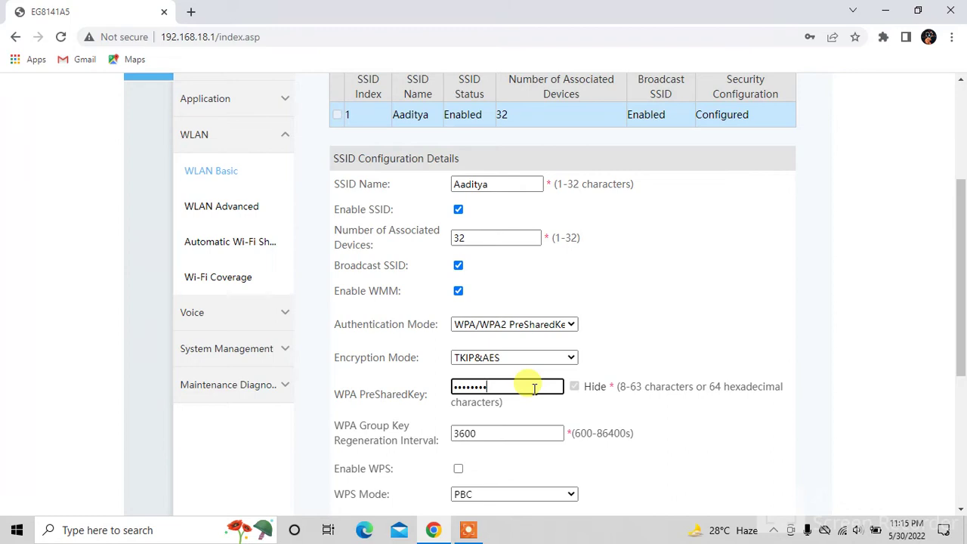
key(BackSpace)
key(BackSpace)
key(BackSpace)
key(BackSpace)
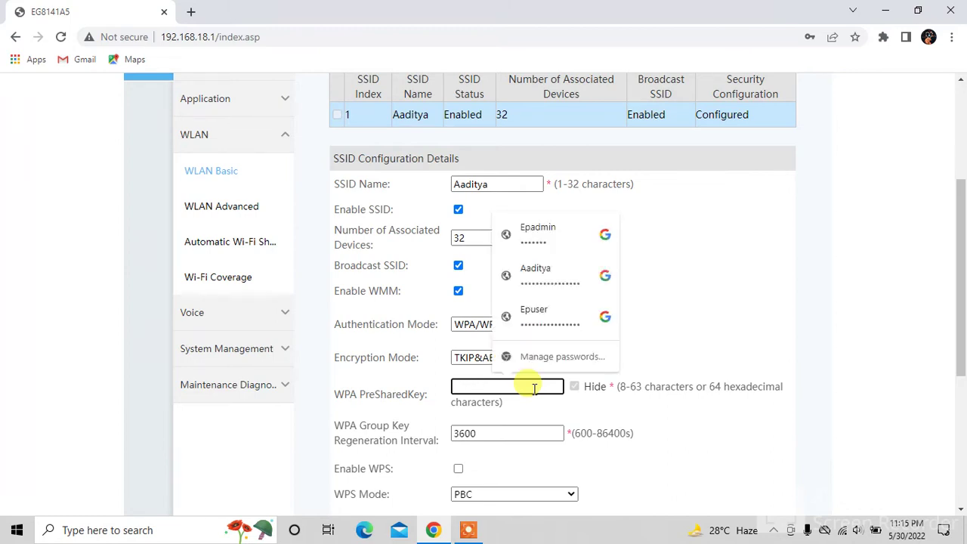
text(••)
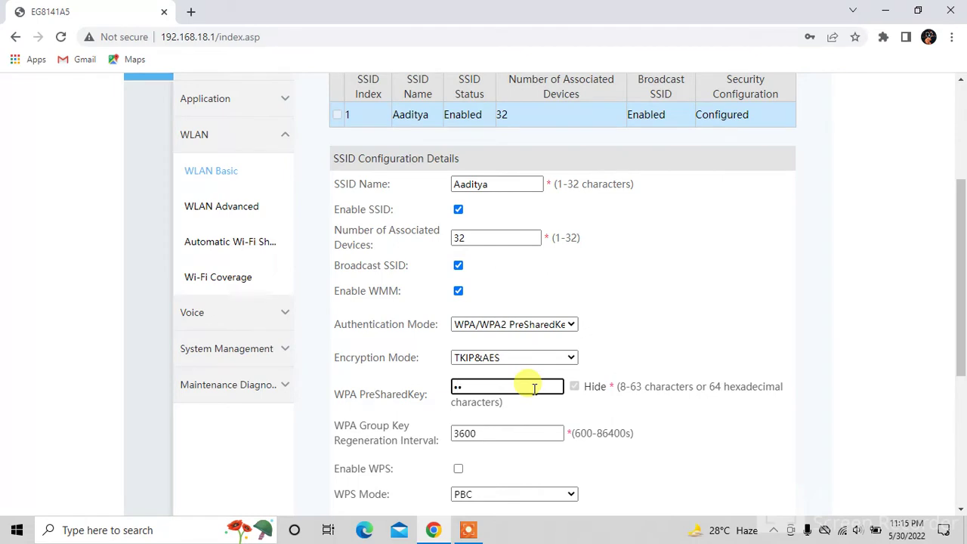
text(••••••)
scroll(583, 406, down, 2)
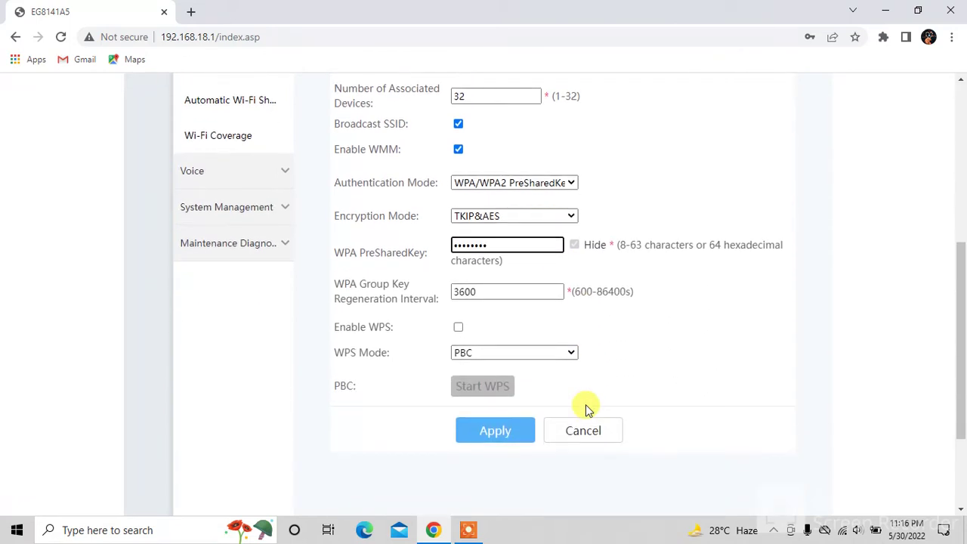
click(495, 435)
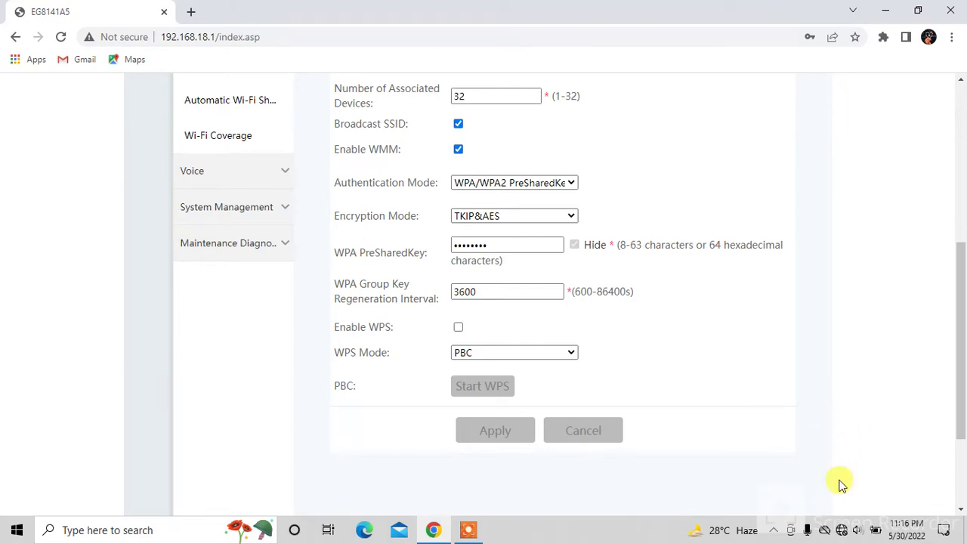
Step: Reconnect the PC to the Aaditya Wi-Fi network by entering the new security key
click(842, 531)
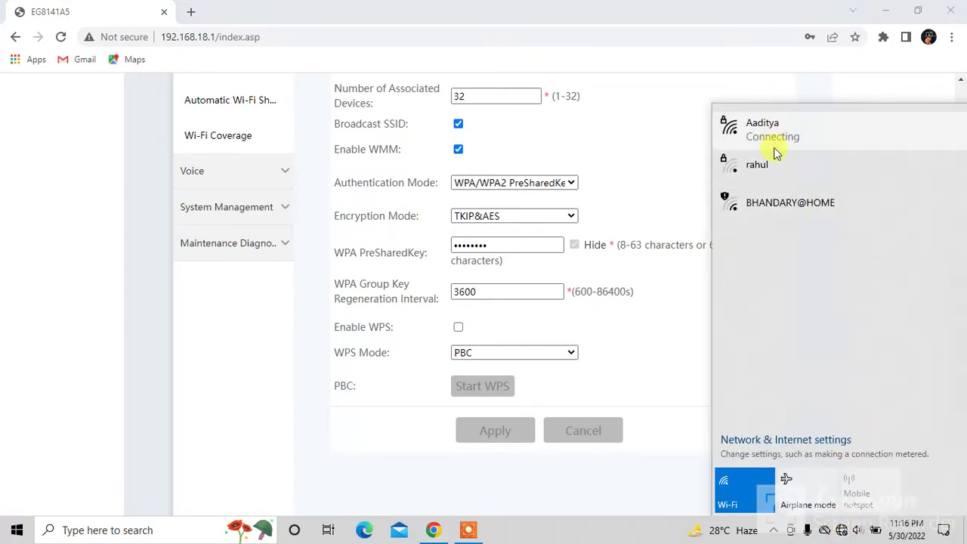
click(798, 127)
click(883, 195)
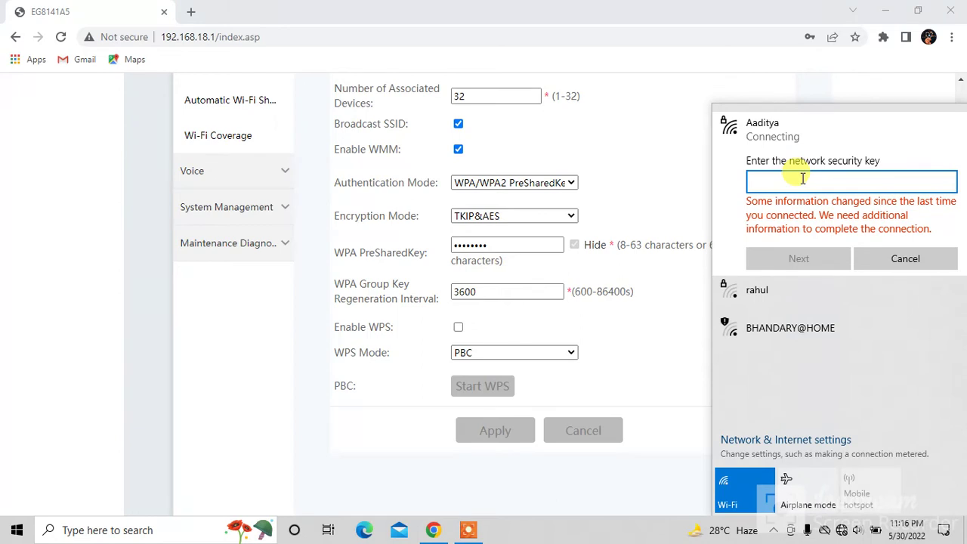
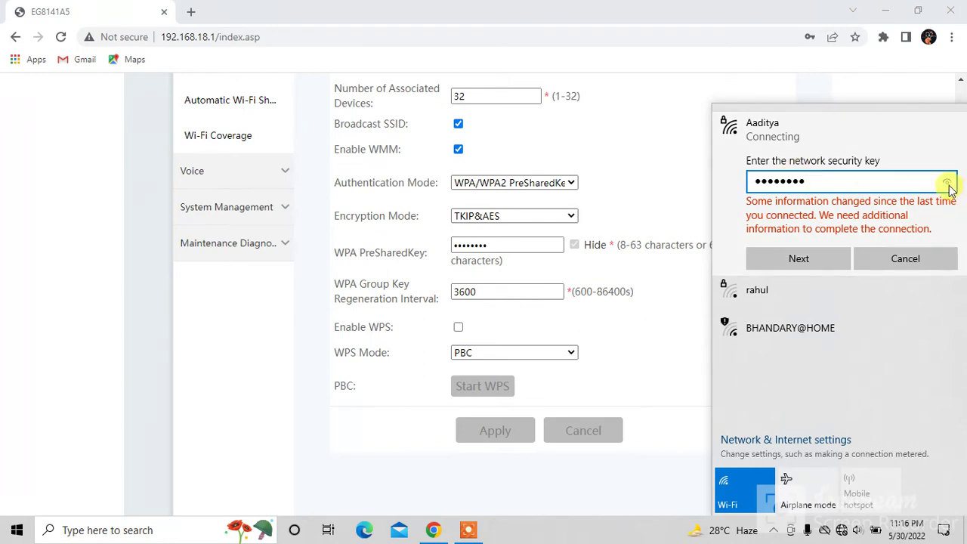
click(947, 182)
click(948, 183)
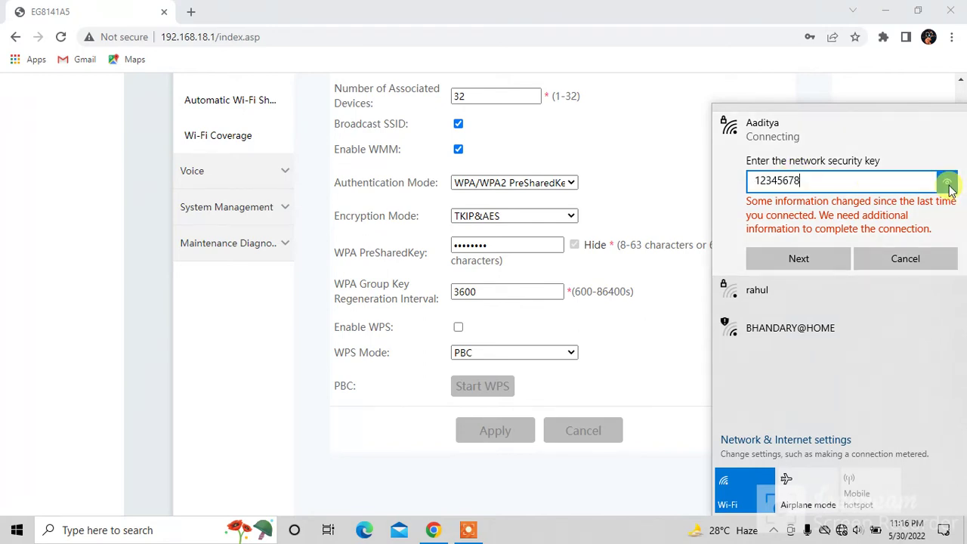
click(798, 258)
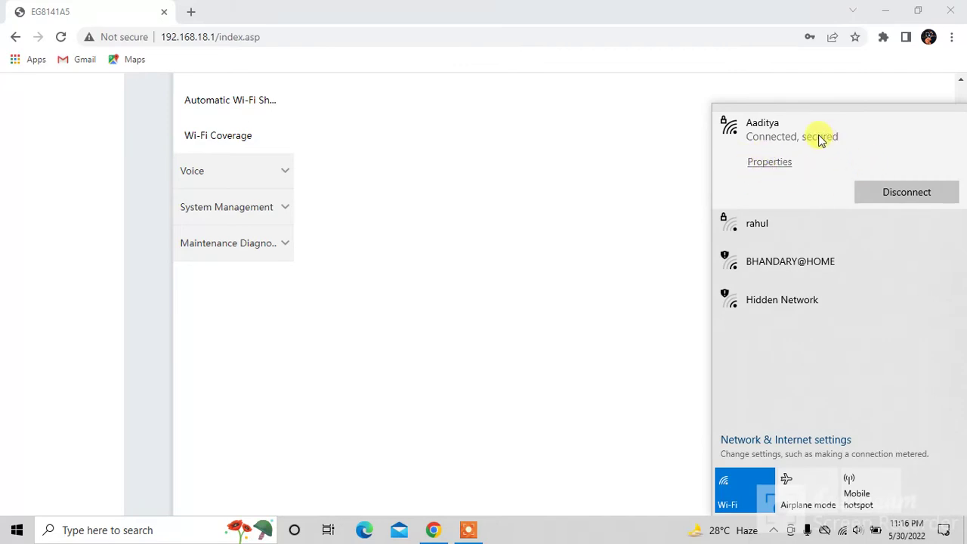
Step: Append '_kumar' to the SSID Name so it reads Aaditya_kumar, then apply
click(841, 534)
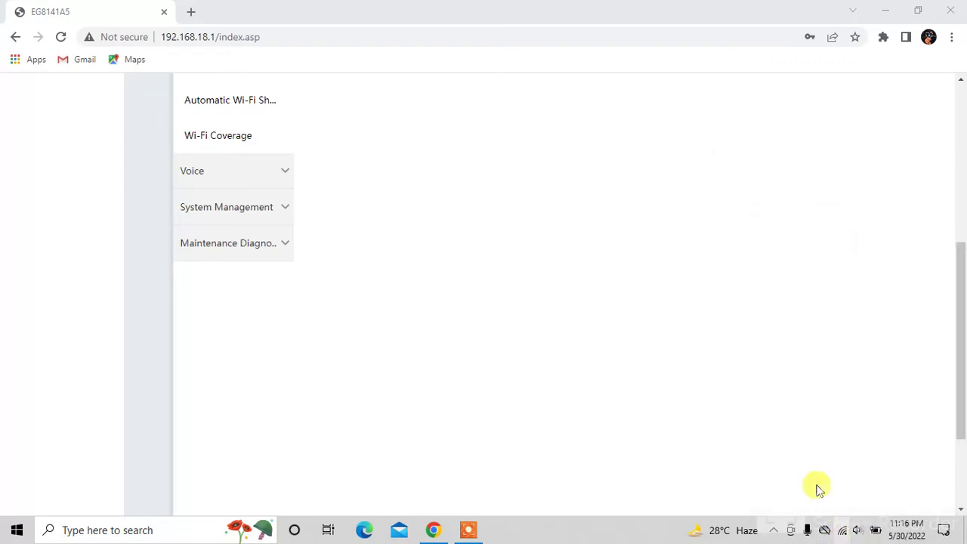
scroll(669, 384, up, 5)
scroll(603, 352, down, 2)
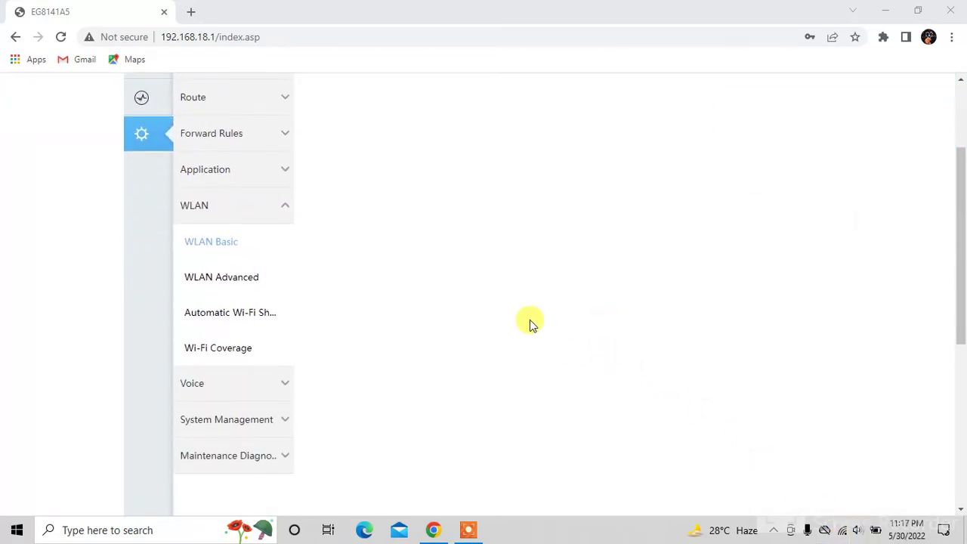
scroll(529, 324, up, 3)
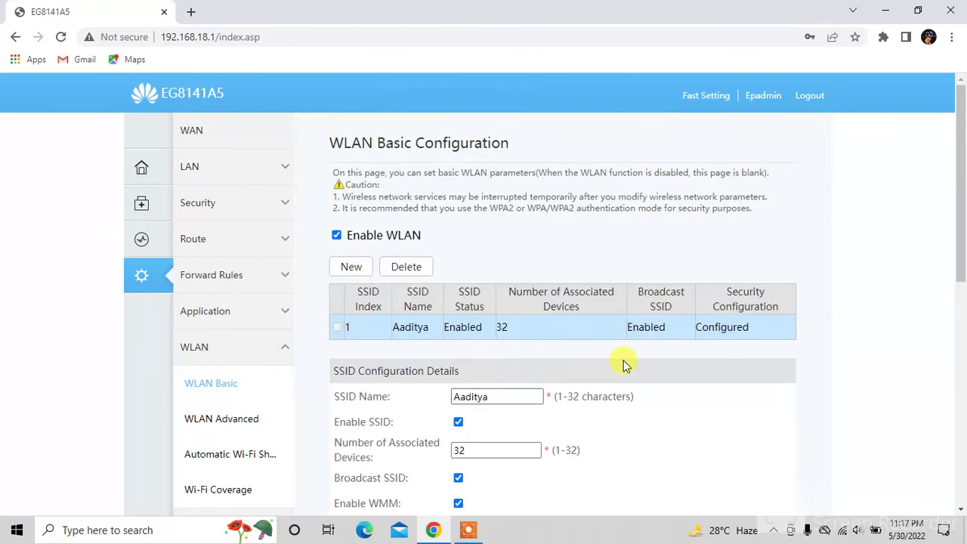
scroll(597, 361, down, 4)
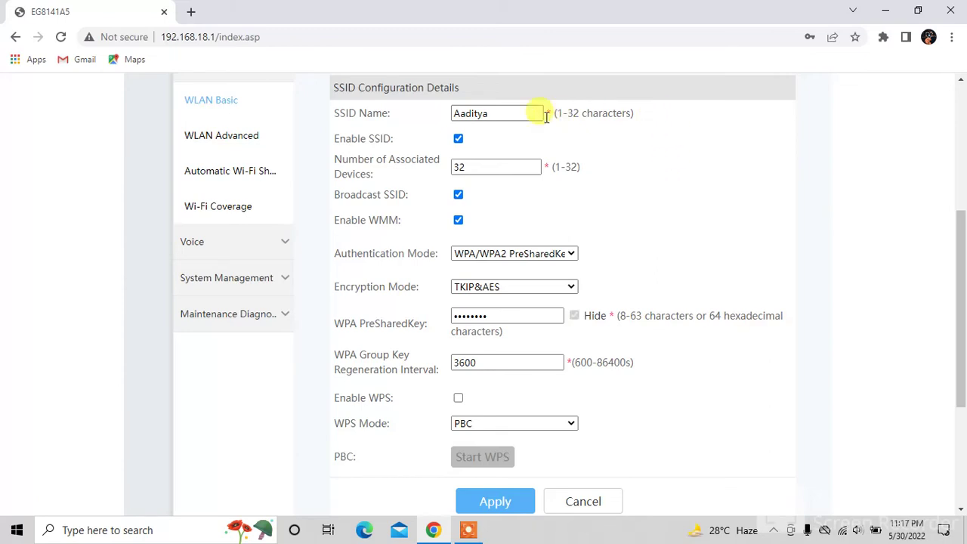
click(524, 113)
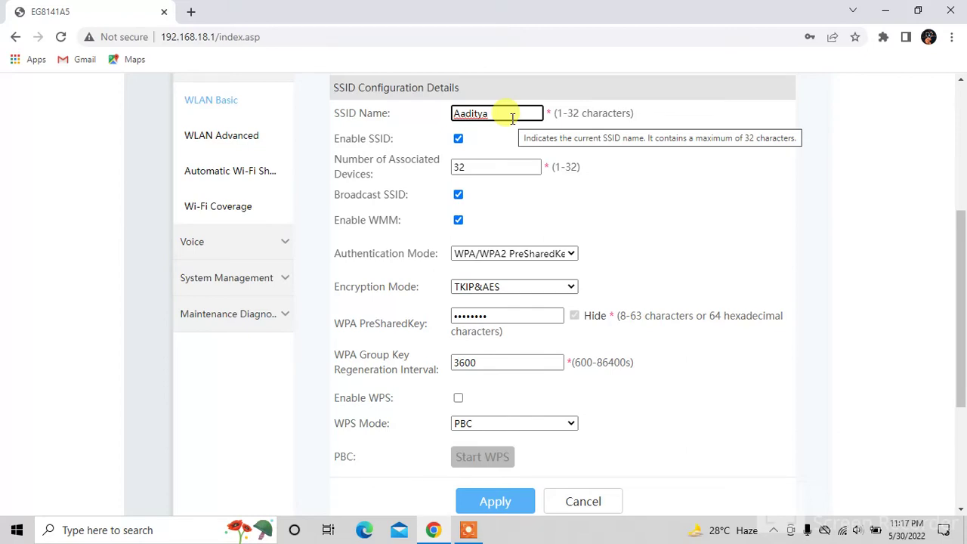
text(_)
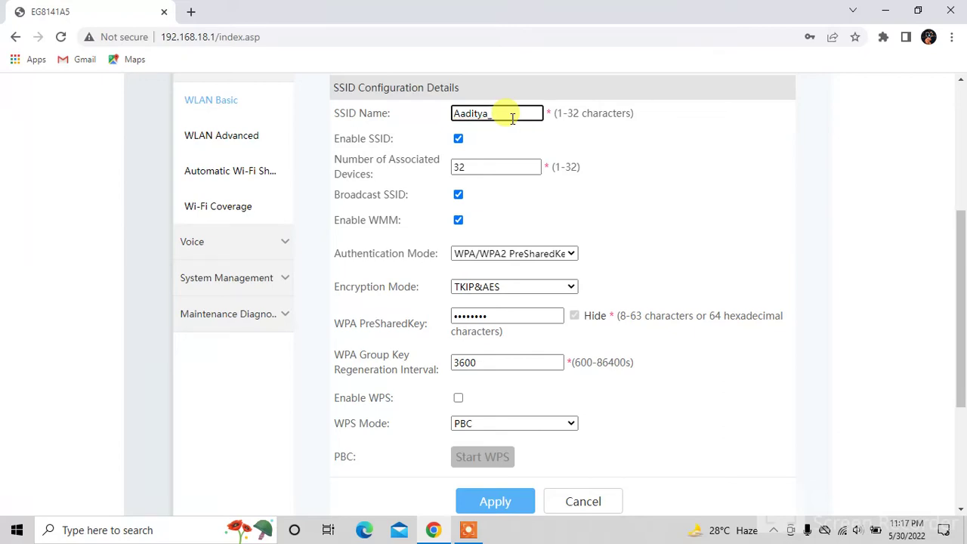
text(kumar)
scroll(609, 344, down, 3)
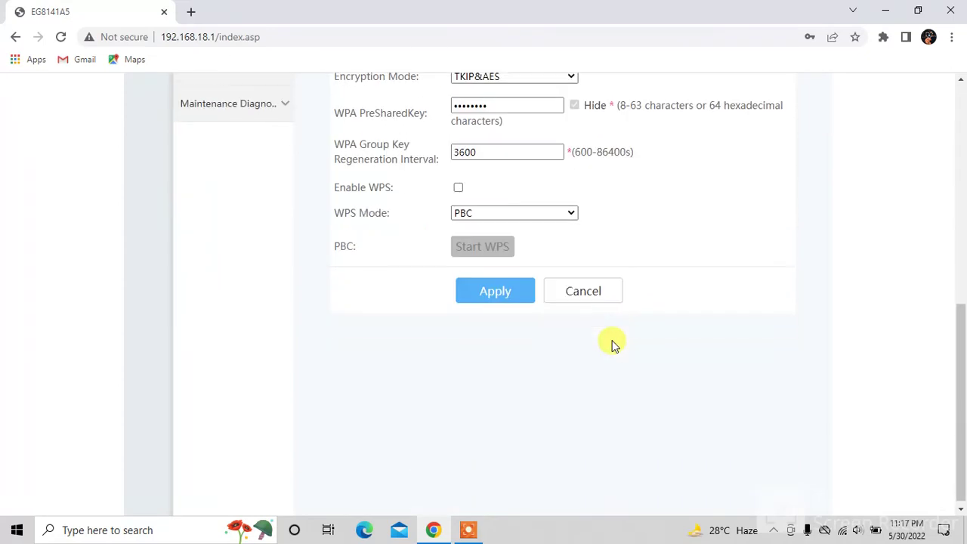
click(497, 288)
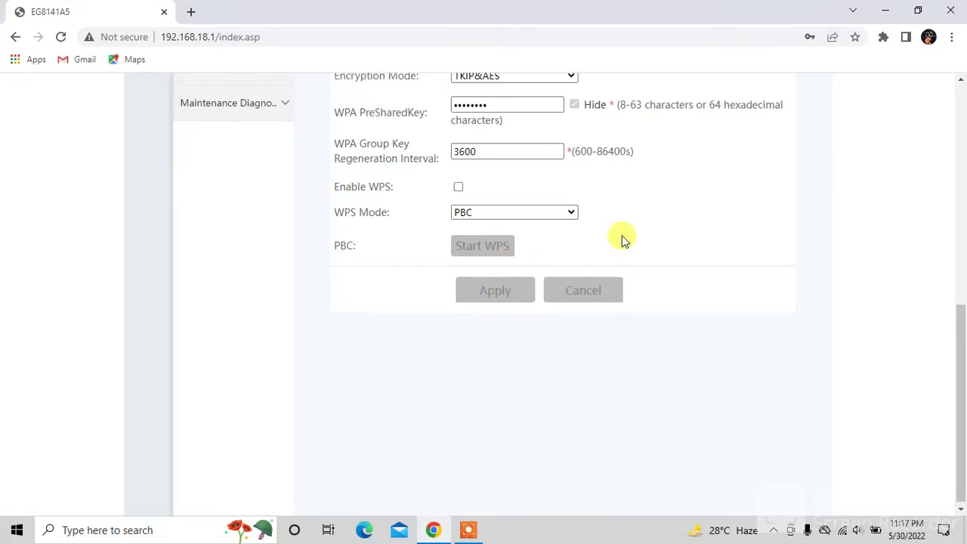
scroll(624, 240, up, 2)
scroll(624, 241, up, 1)
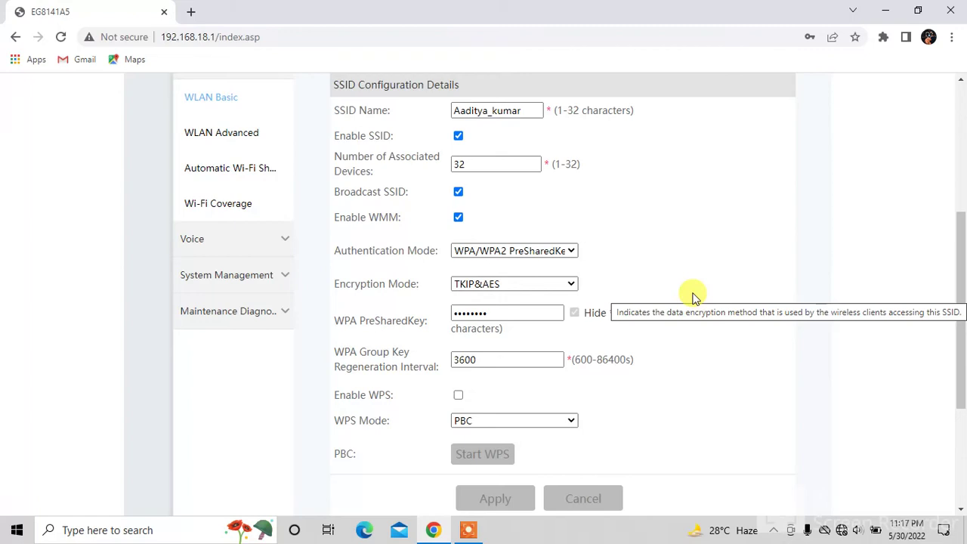
click(842, 532)
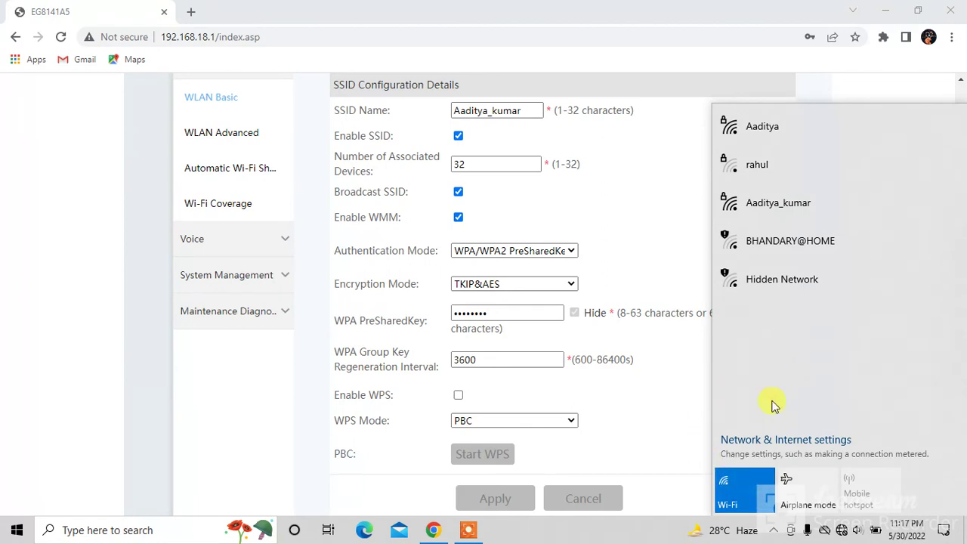
click(746, 491)
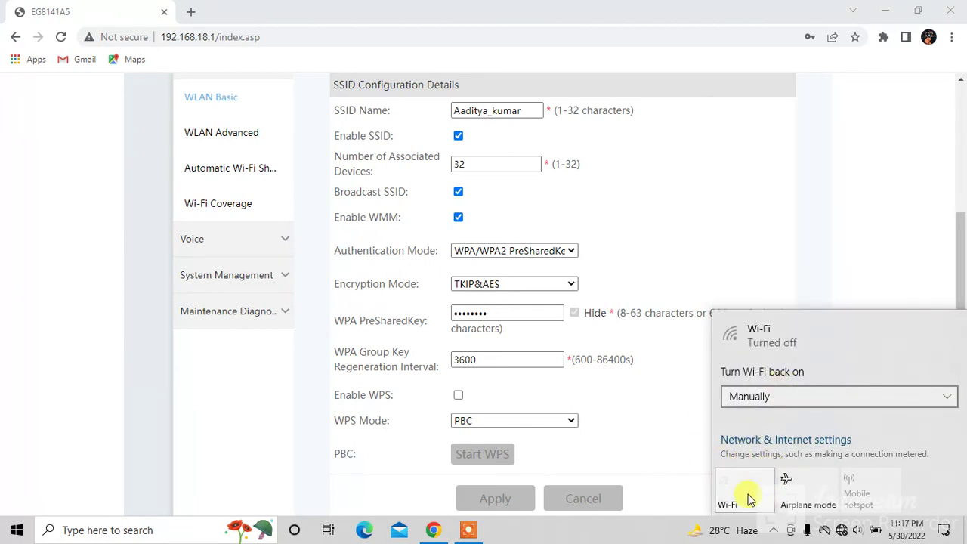
click(748, 497)
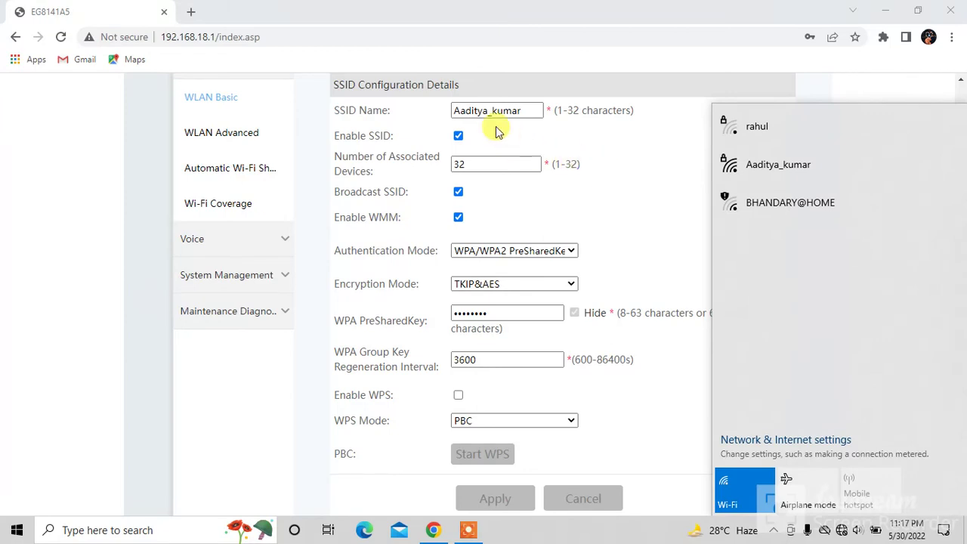
click(514, 111)
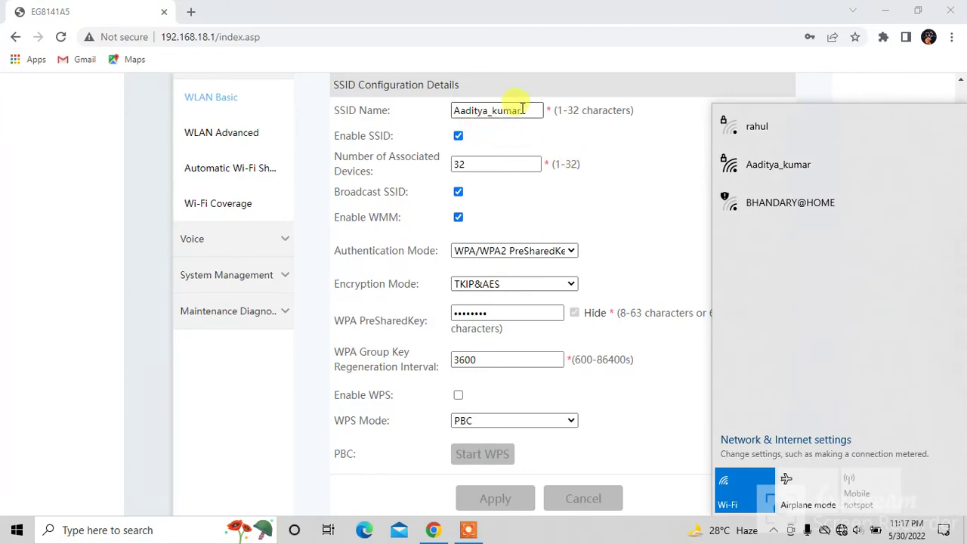
click(807, 163)
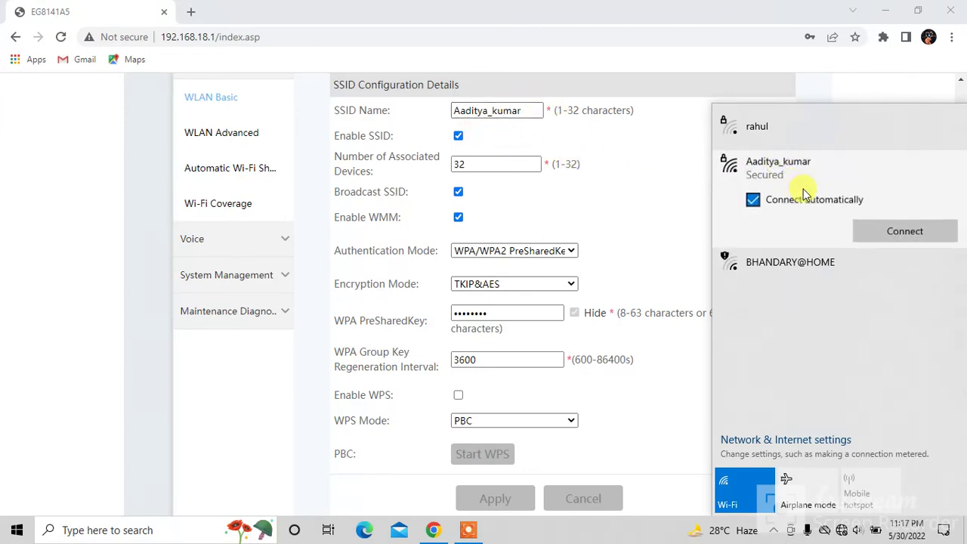
click(893, 229)
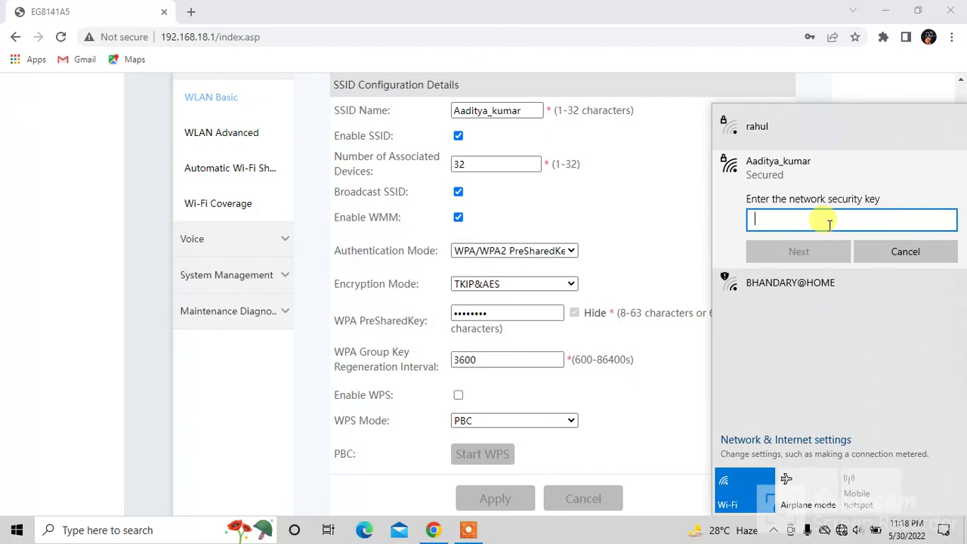
text(••••••••)
click(947, 220)
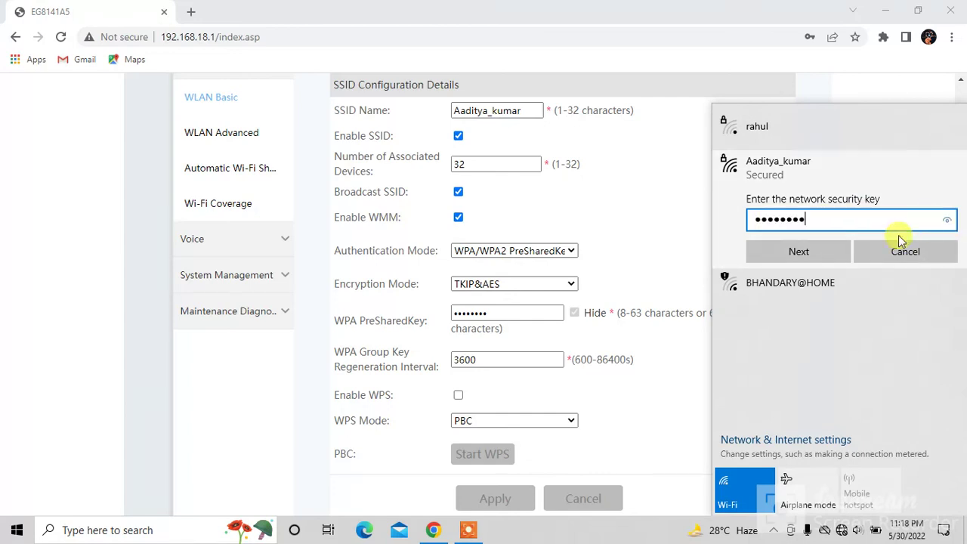
click(813, 261)
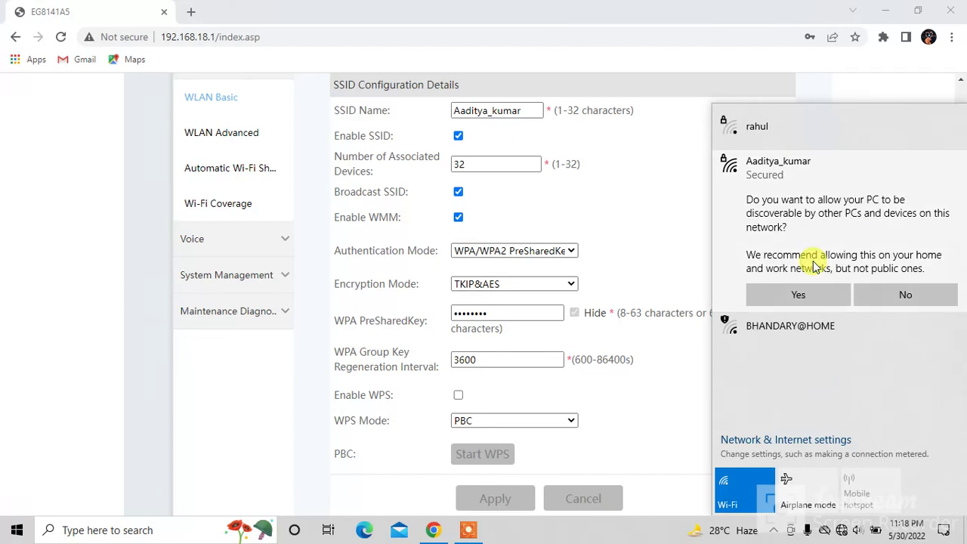
click(803, 287)
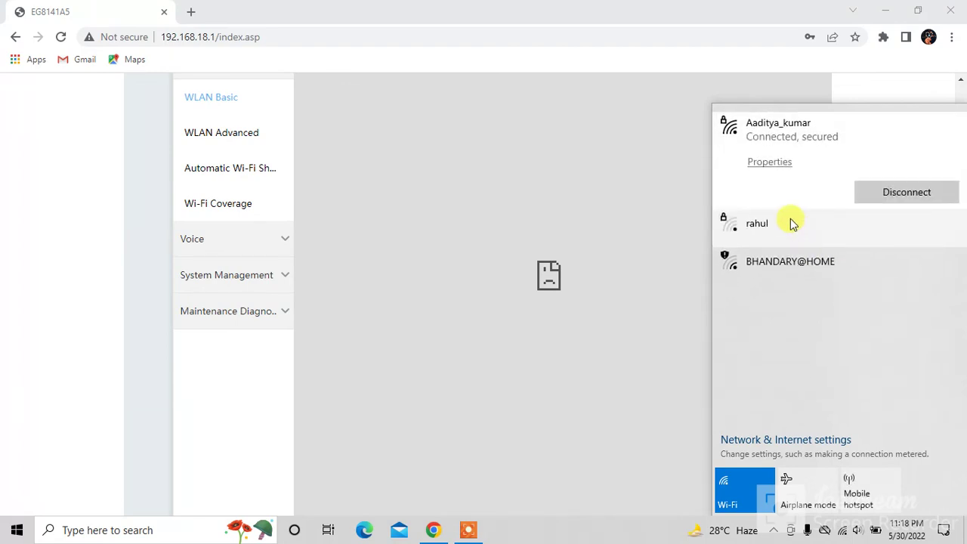
Step: Close the Wi-Fi flyout and reload the router's WLAN Basic page
click(635, 391)
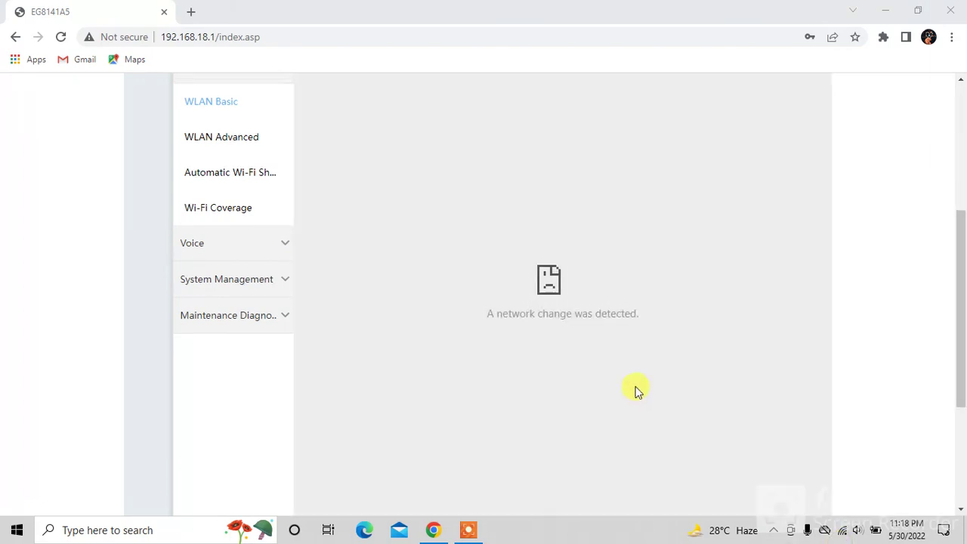
click(235, 389)
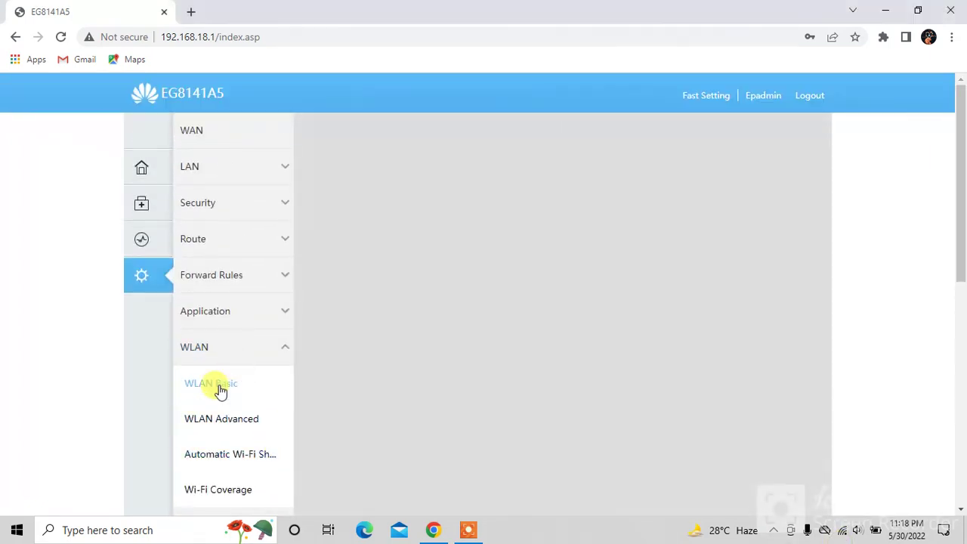